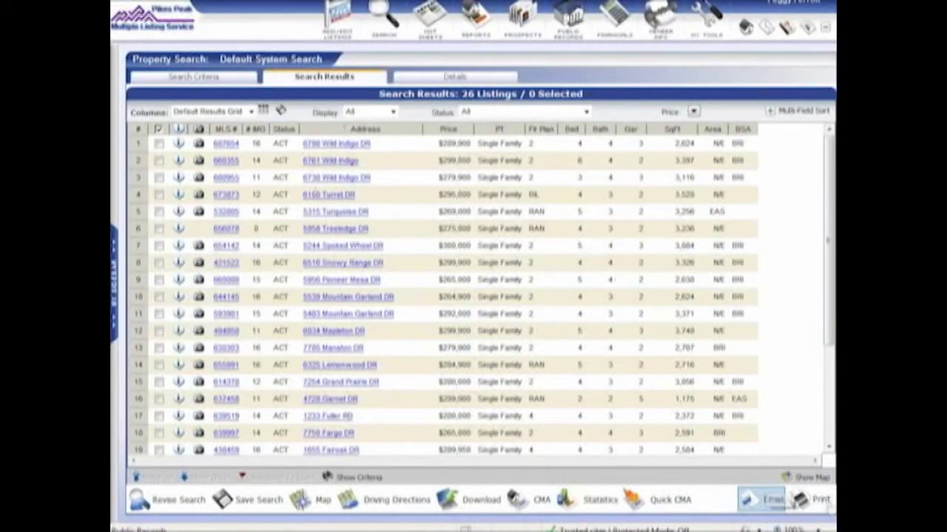
Step: Select the second, third and fourth listings in the search results
{"action": "left_click", "coordinate": [819, 505]}
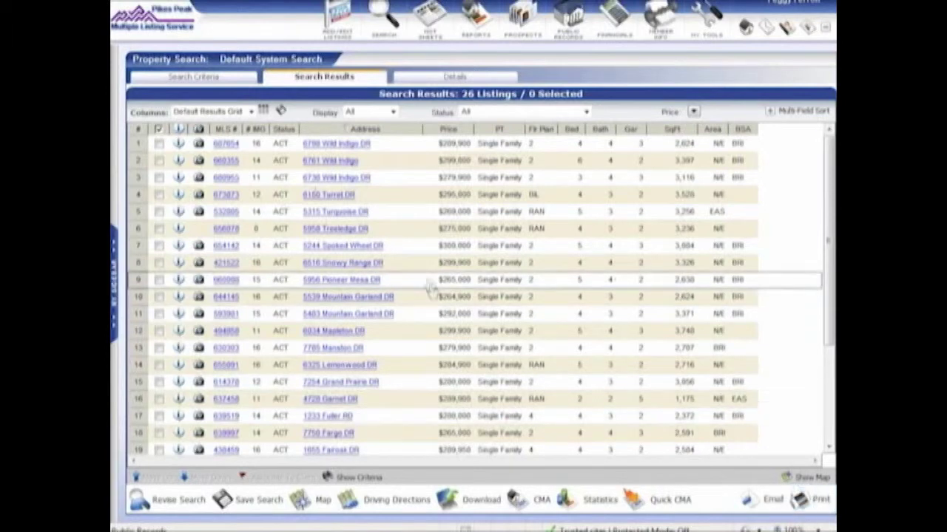
{"action": "left_click", "coordinate": [159, 160]}
{"action": "left_click", "coordinate": [159, 178]}
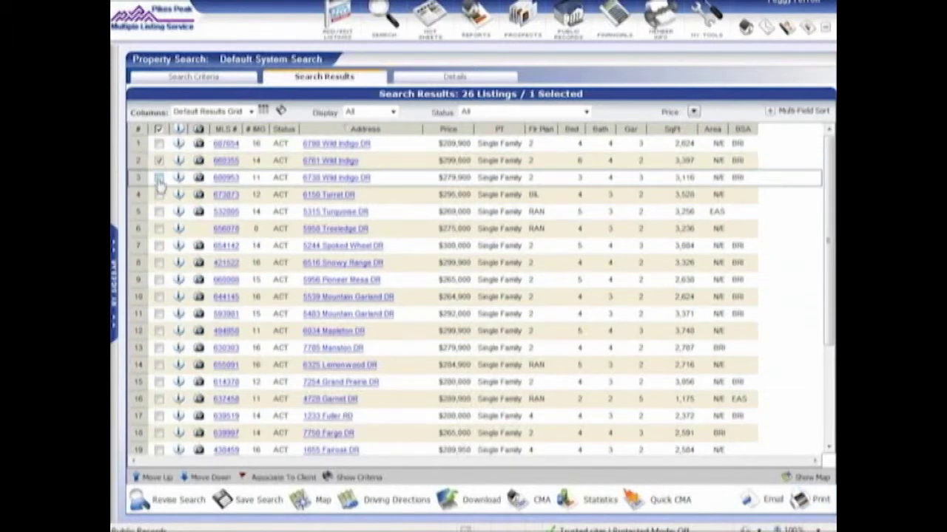
{"action": "left_click", "coordinate": [159, 195]}
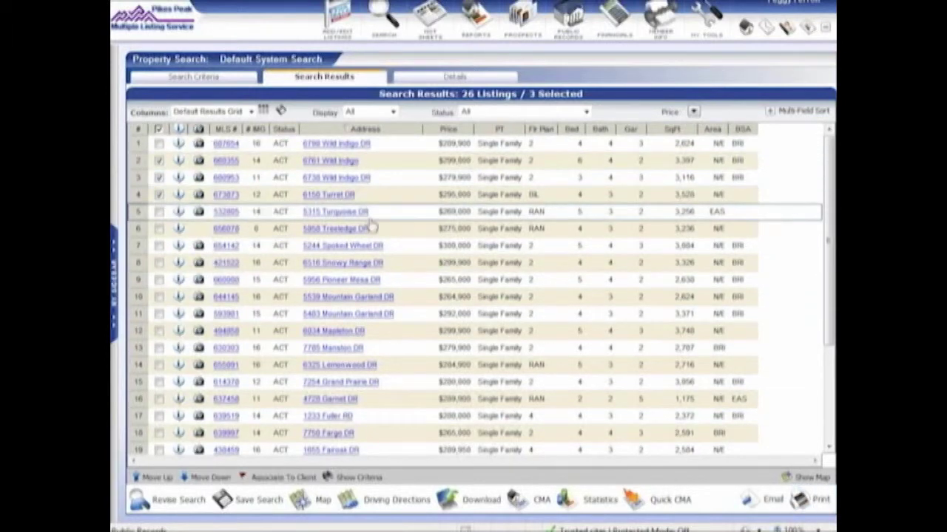
Step: Open the print options for the selected listings, check the single-property choices, and set the scope back to Selected Properties
{"action": "left_click", "coordinate": [813, 499]}
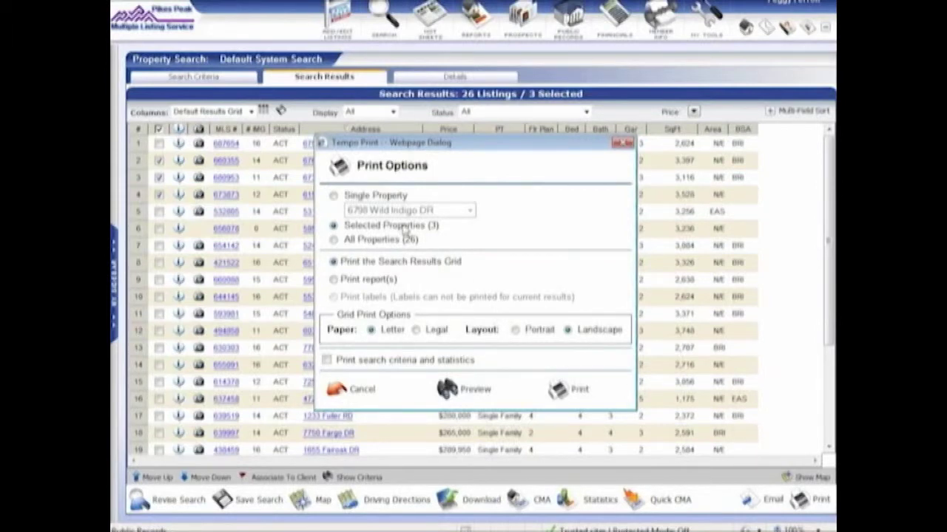
{"action": "left_click", "coordinate": [334, 196]}
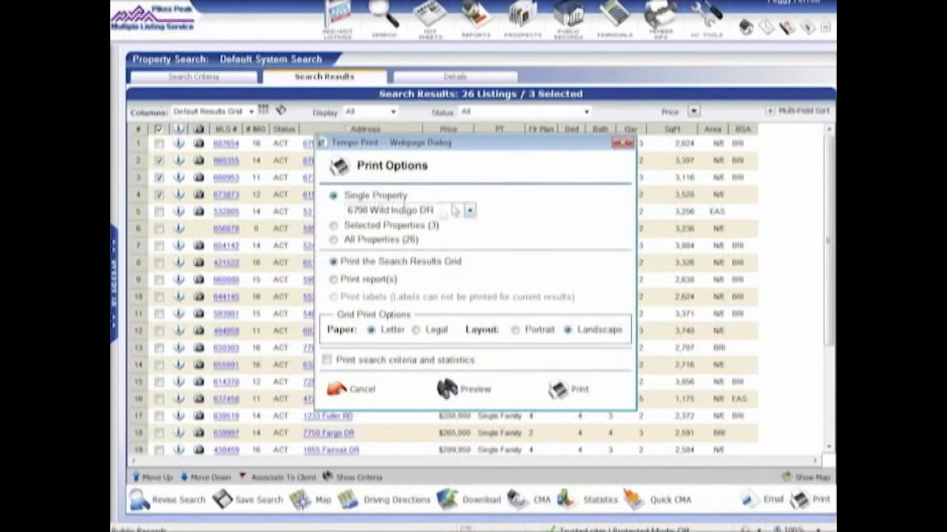
{"action": "left_click", "coordinate": [470, 211]}
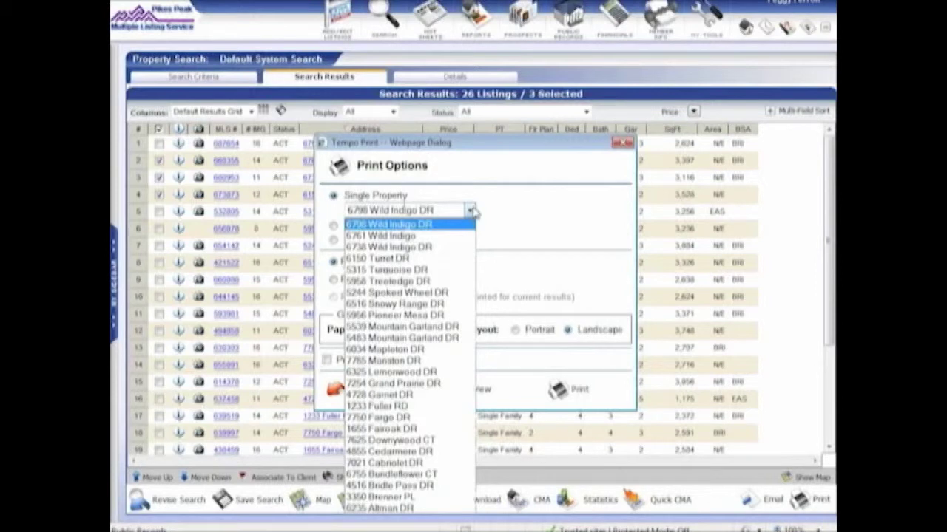
{"action": "left_click", "coordinate": [471, 211]}
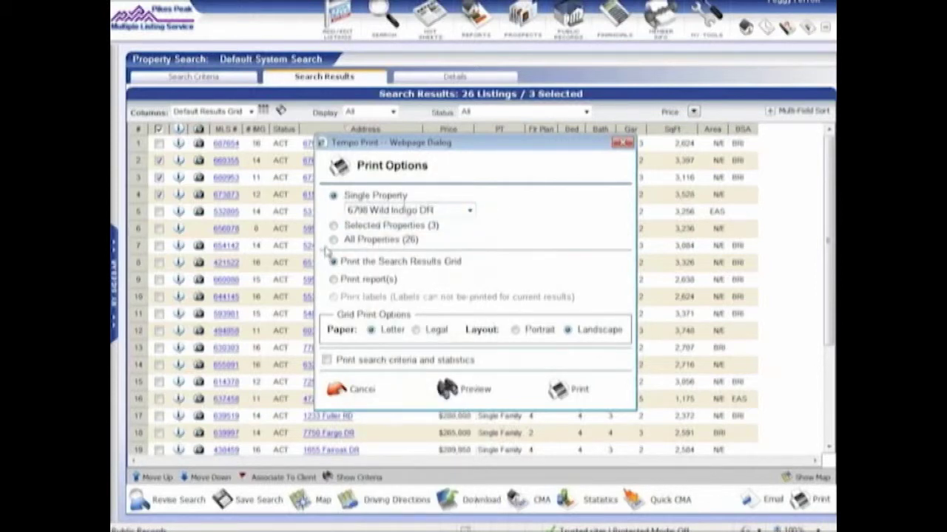
{"action": "left_click", "coordinate": [334, 226]}
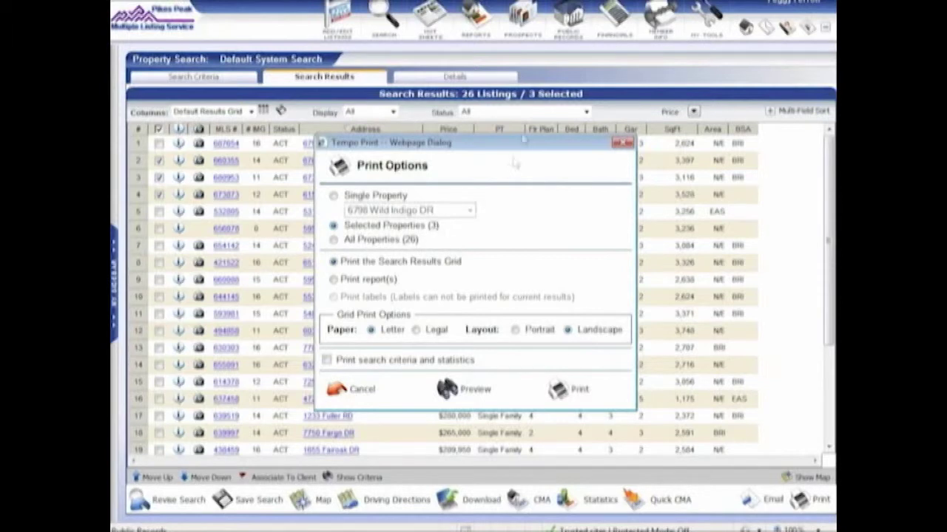
Step: Set up RES - Customer Full Report and RES - Long/All Remarks for all properties, check the property history choices, and close without printing
{"action": "left_click", "coordinate": [333, 241]}
{"action": "left_click", "coordinate": [333, 280]}
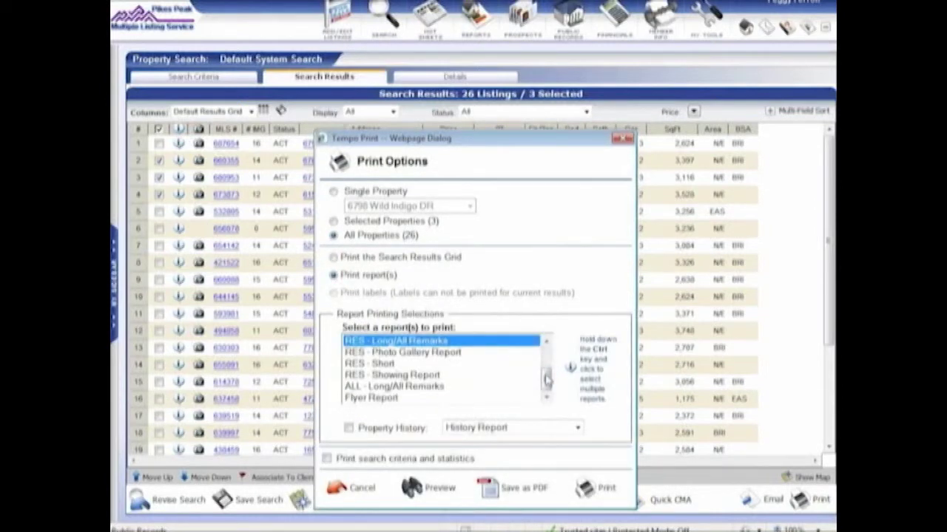
{"action": "scroll", "coordinate": [546, 375], "scroll_direction": "up", "scroll_amount": 1}
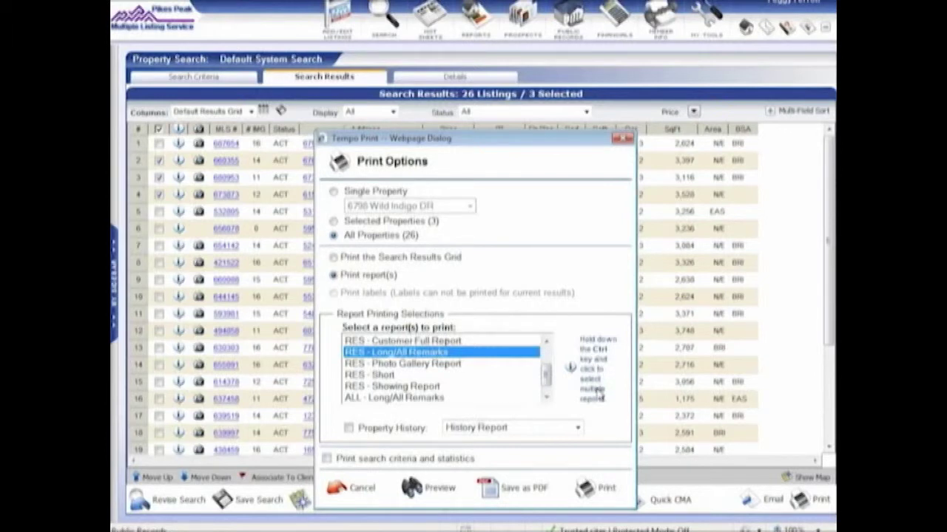
{"action": "left_click", "coordinate": [433, 341], "text": "ctrl"}
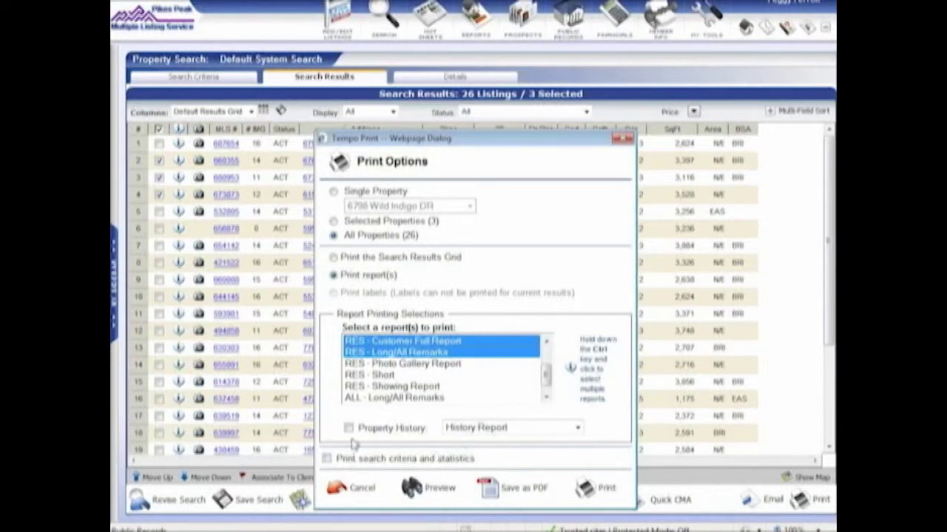
{"action": "left_click", "coordinate": [577, 428]}
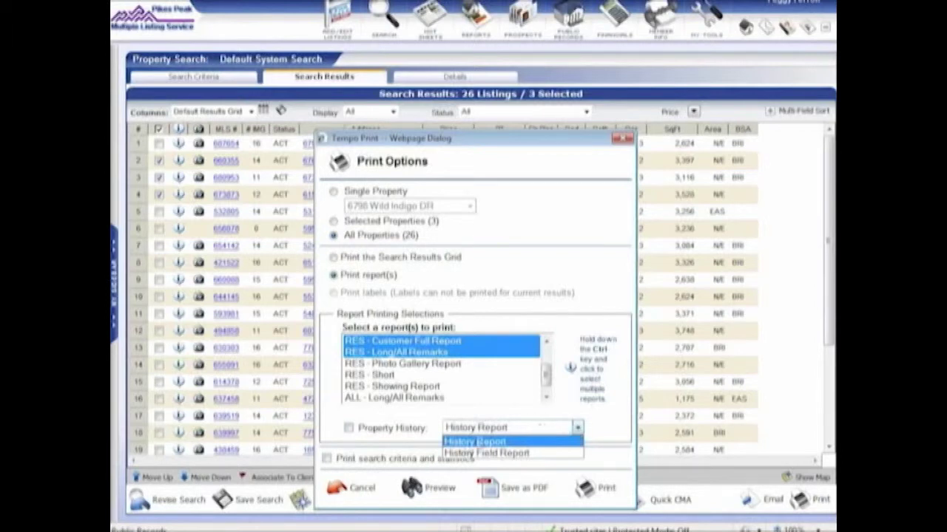
{"action": "left_click", "coordinate": [340, 441]}
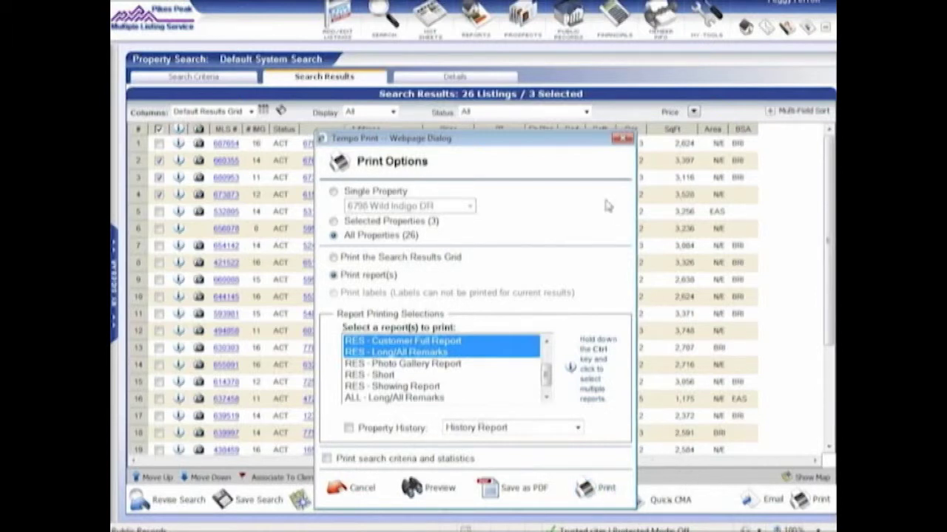
{"action": "left_click", "coordinate": [622, 140]}
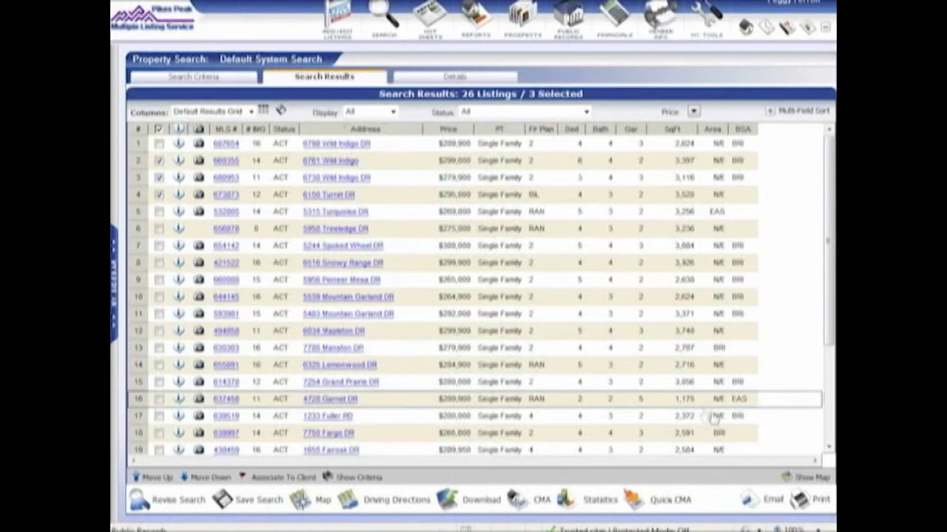
Step: Start an email linking to the RES - Customer Full Report of the selected records and add a client as its To recipient
{"action": "left_click", "coordinate": [774, 506]}
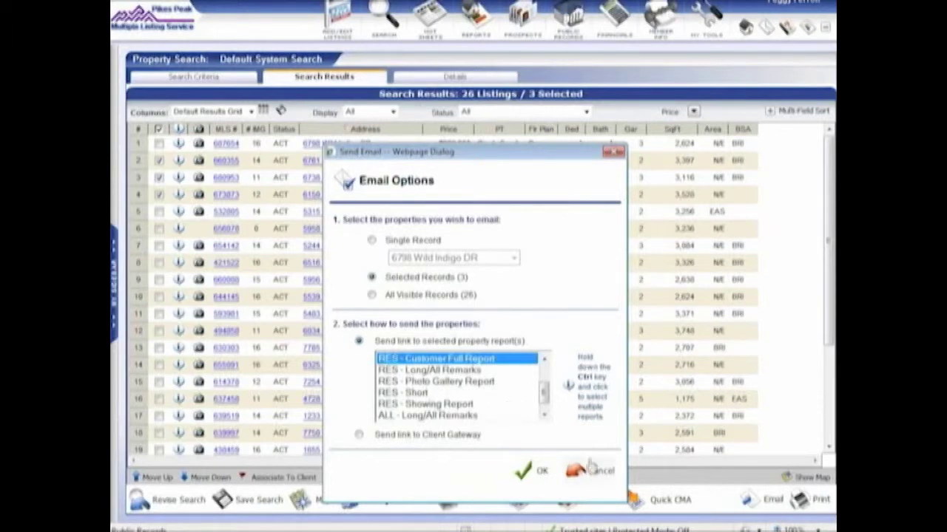
{"action": "left_click", "coordinate": [530, 472]}
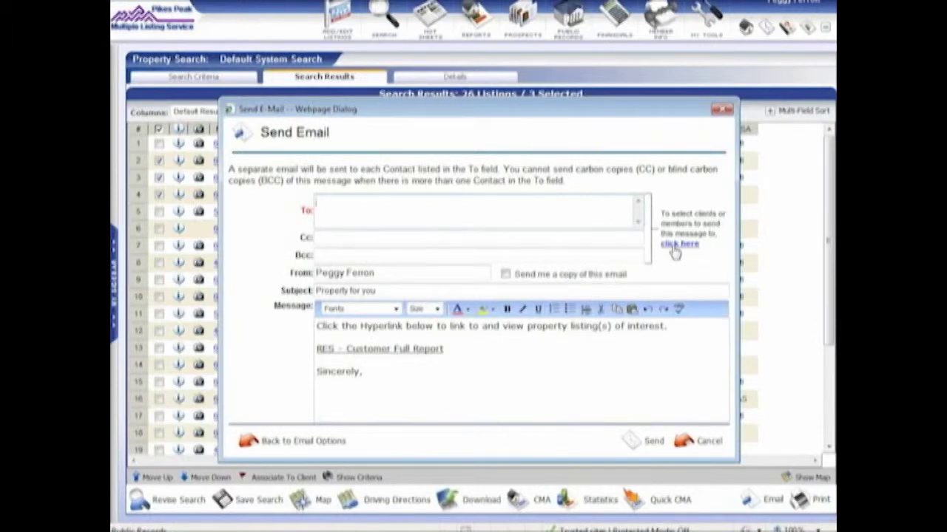
{"action": "left_click", "coordinate": [678, 245]}
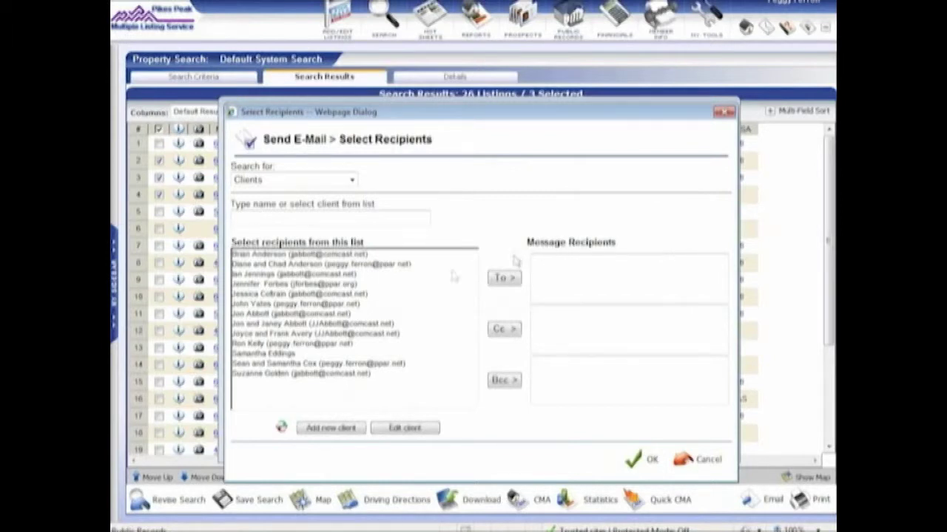
{"action": "left_click", "coordinate": [285, 315]}
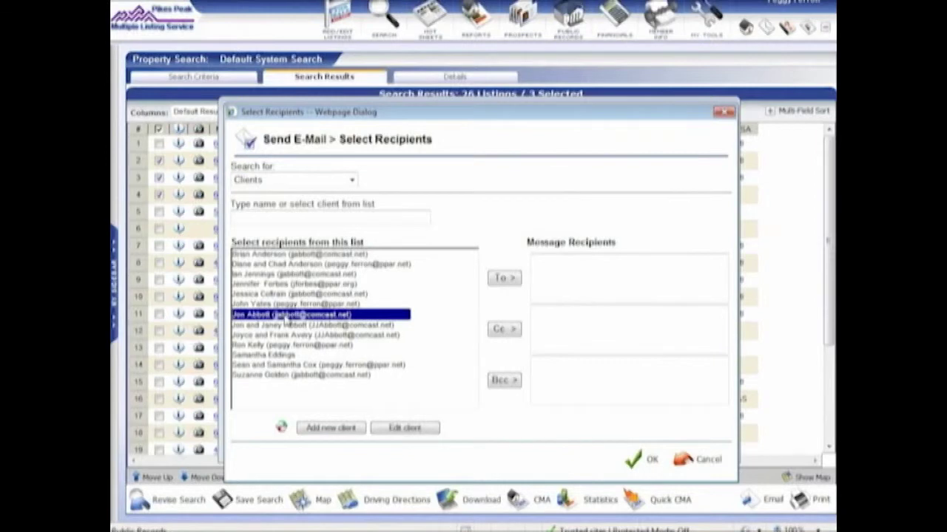
{"action": "left_click", "coordinate": [500, 279]}
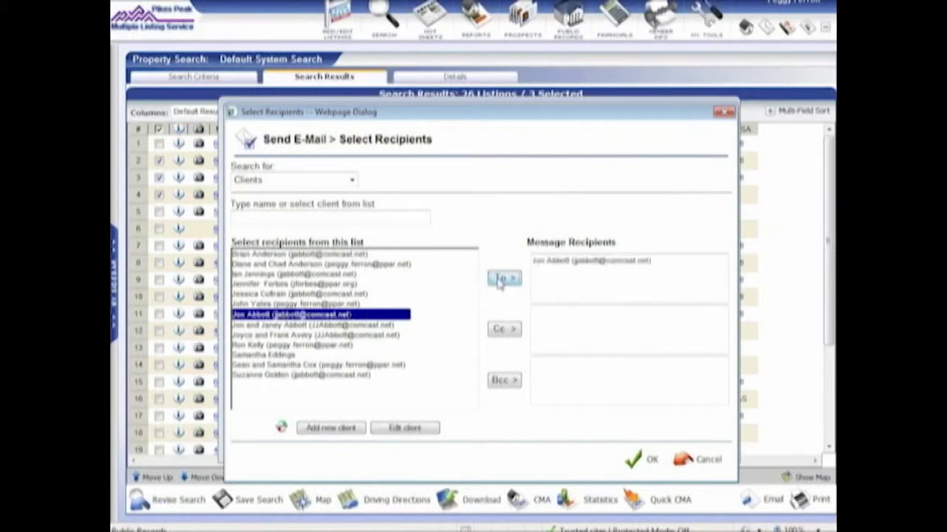
{"action": "left_click", "coordinate": [641, 461]}
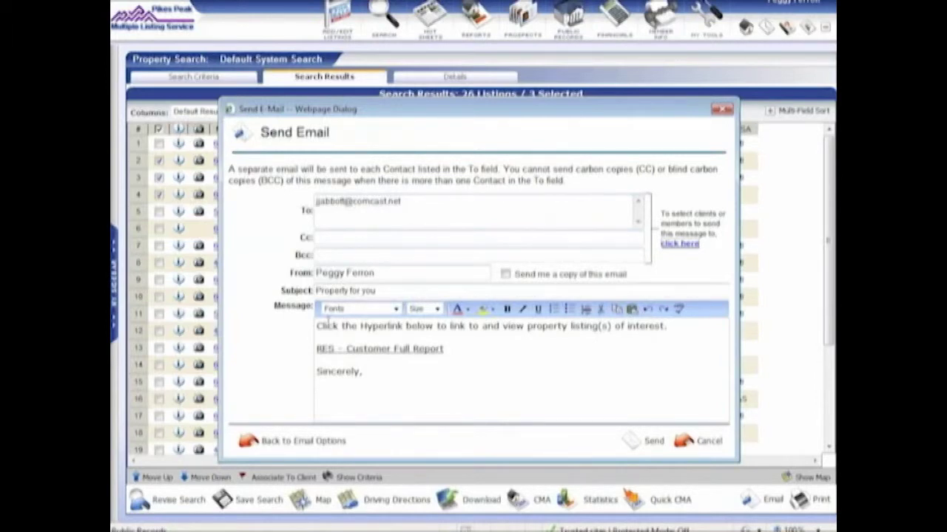
Step: Begin the message with a greeting using the client's first name, request a copy of the email, and close the message
{"action": "left_click", "coordinate": [318, 326]}
{"action": "type", "text": "Hi "}
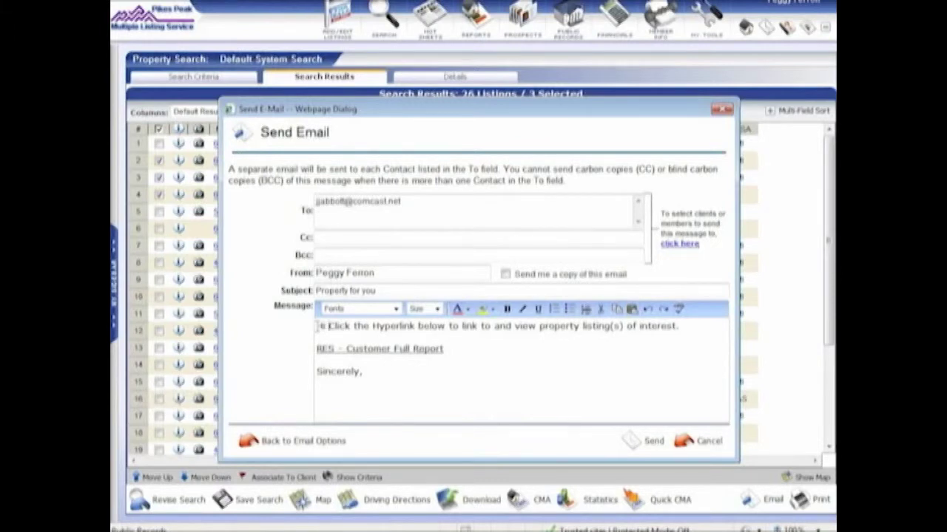
{"action": "type", "text": "Jon."}
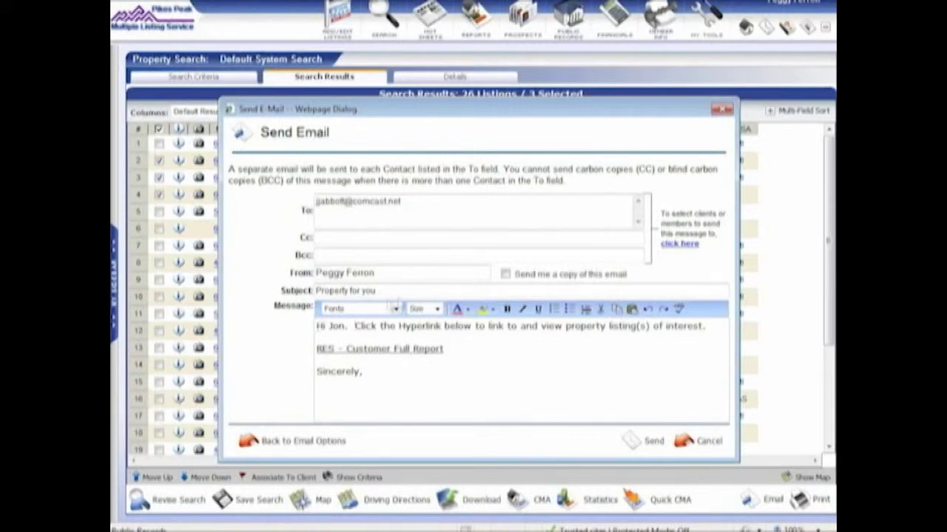
{"action": "left_click", "coordinate": [506, 275]}
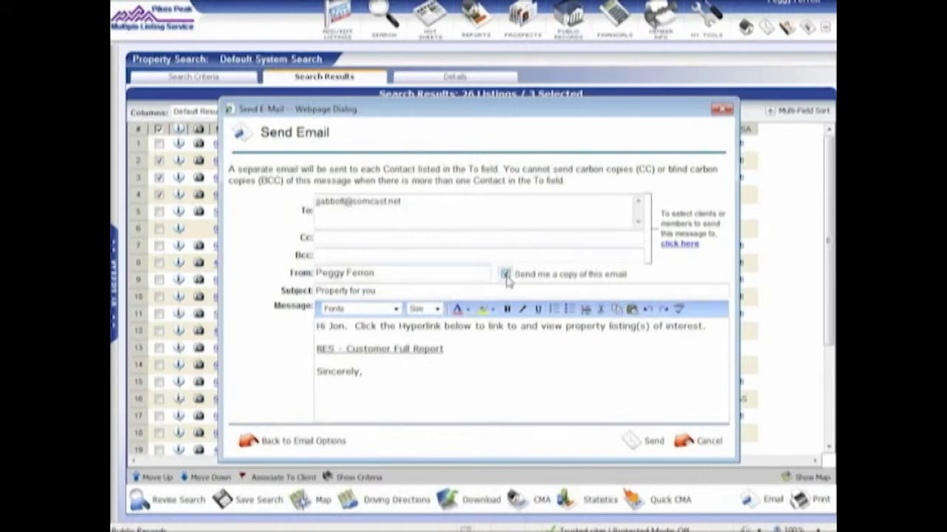
{"action": "left_click", "coordinate": [647, 444]}
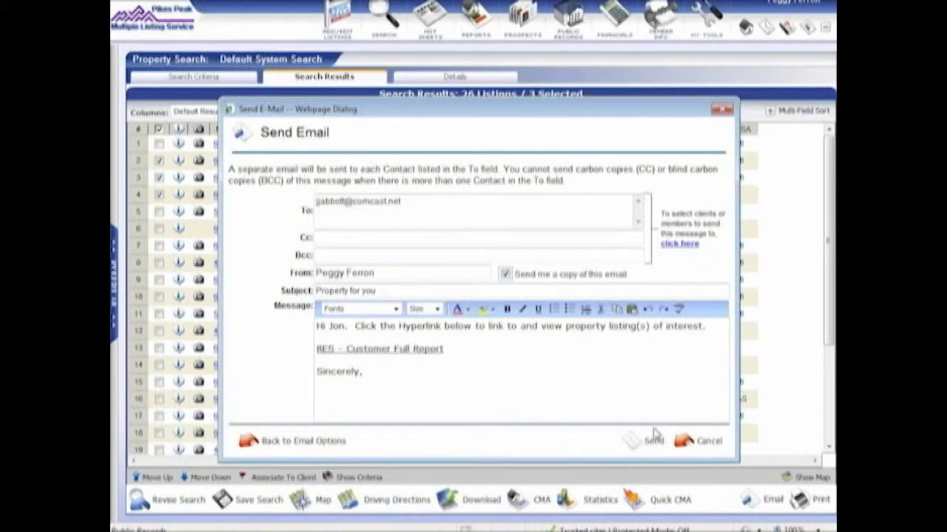
{"action": "left_click", "coordinate": [723, 111]}
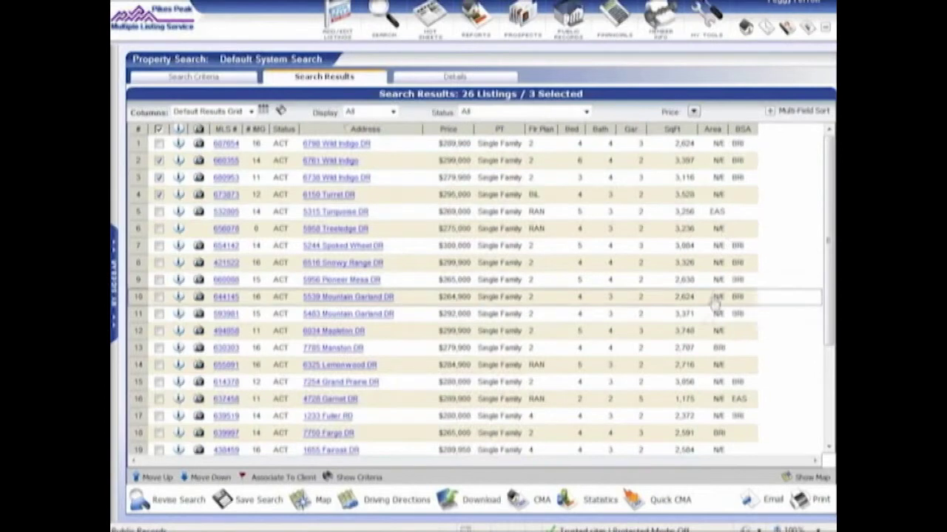
Step: Switch the search results columns to the custom training layout and back to Default Results Grid
{"action": "left_click", "coordinate": [251, 113]}
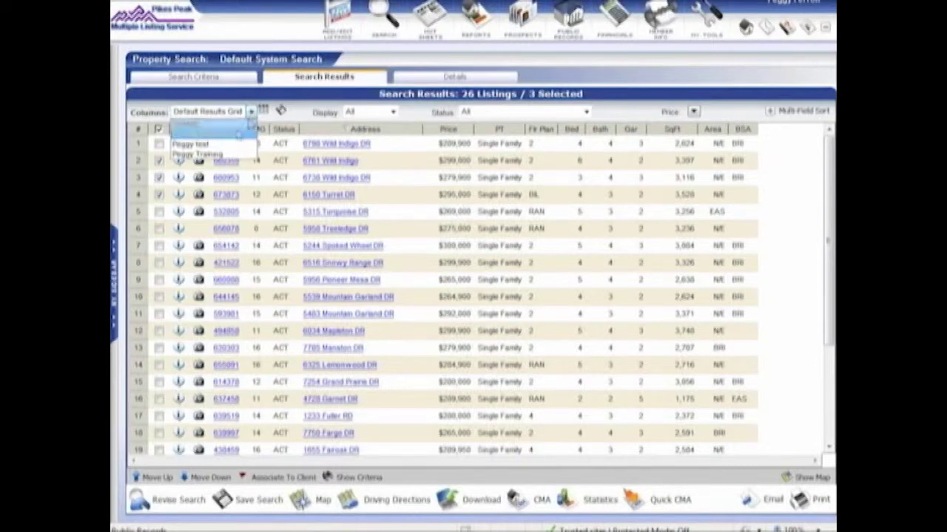
{"action": "left_click", "coordinate": [201, 157]}
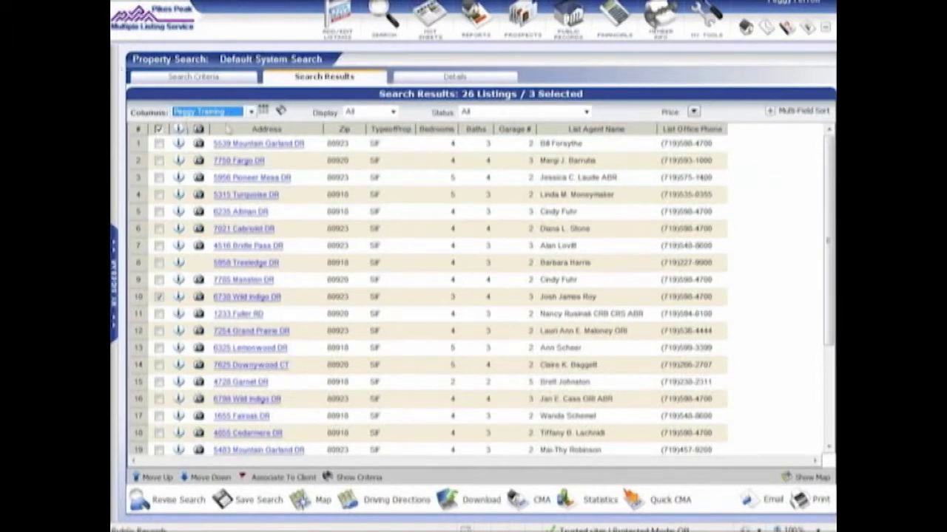
{"action": "left_click", "coordinate": [251, 111]}
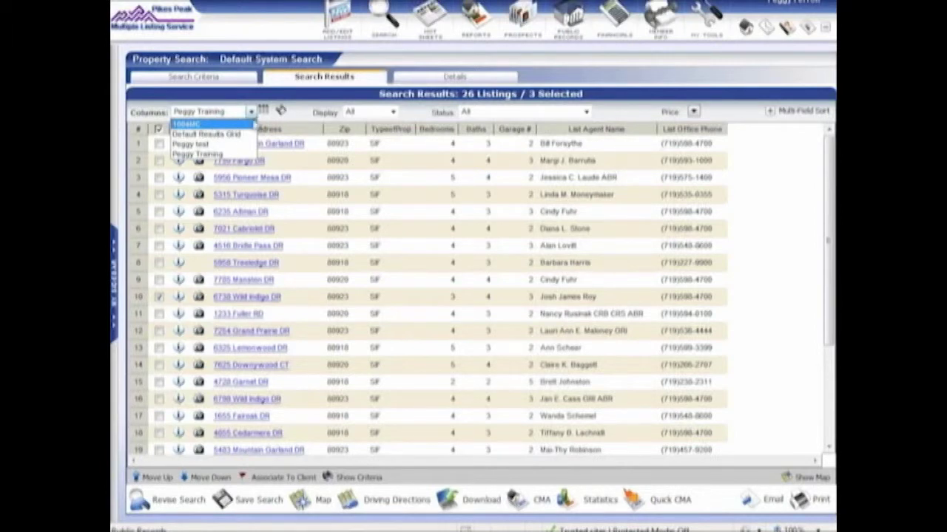
{"action": "left_click", "coordinate": [236, 135]}
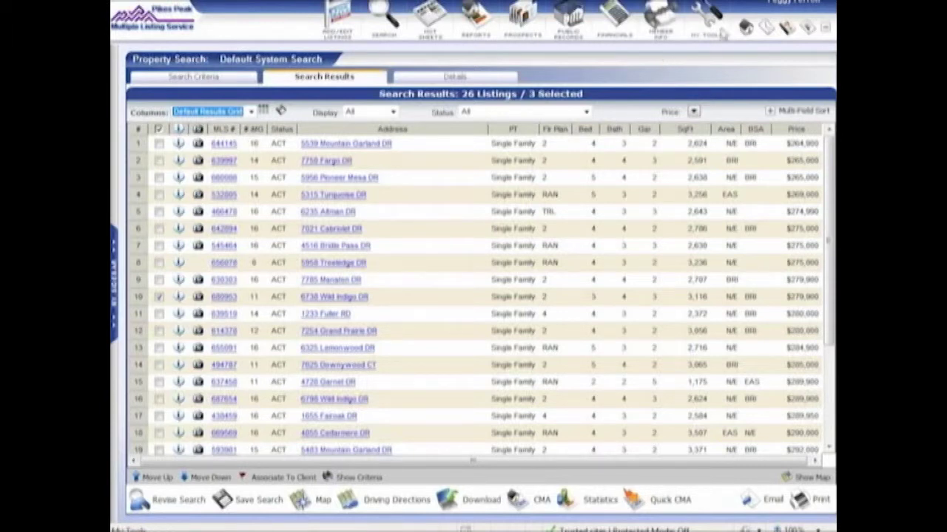
Step: Return to the home page, open the area for modifying or adding listings, and start a new listing with property type Residential
{"action": "left_click", "coordinate": [746, 31]}
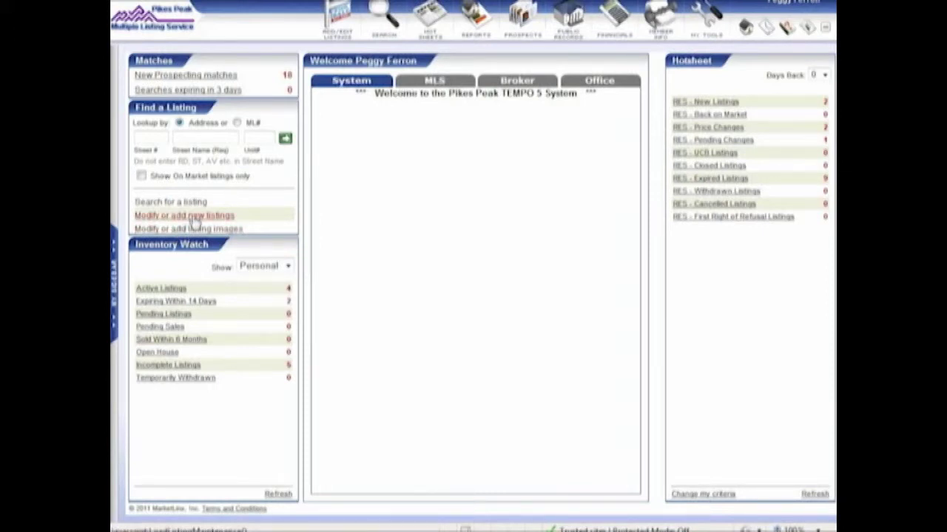
{"action": "left_click", "coordinate": [192, 216]}
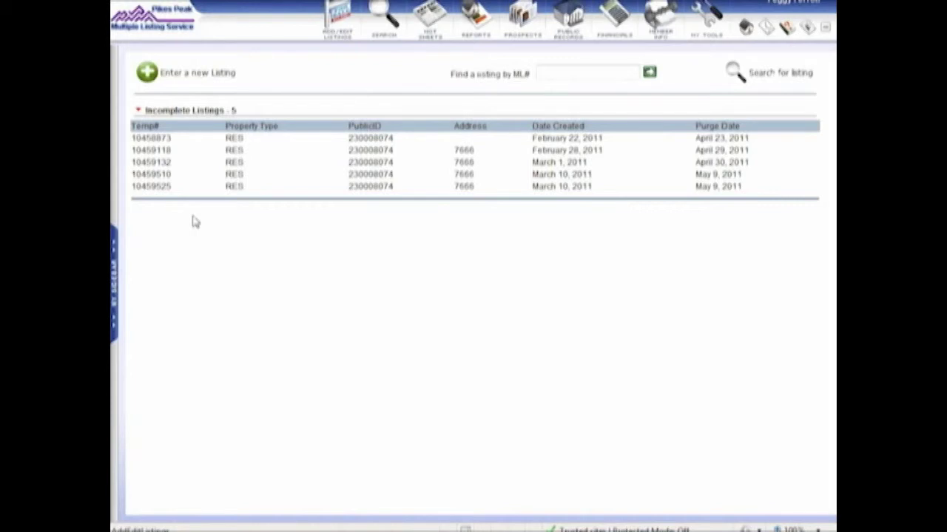
{"action": "left_click", "coordinate": [183, 81]}
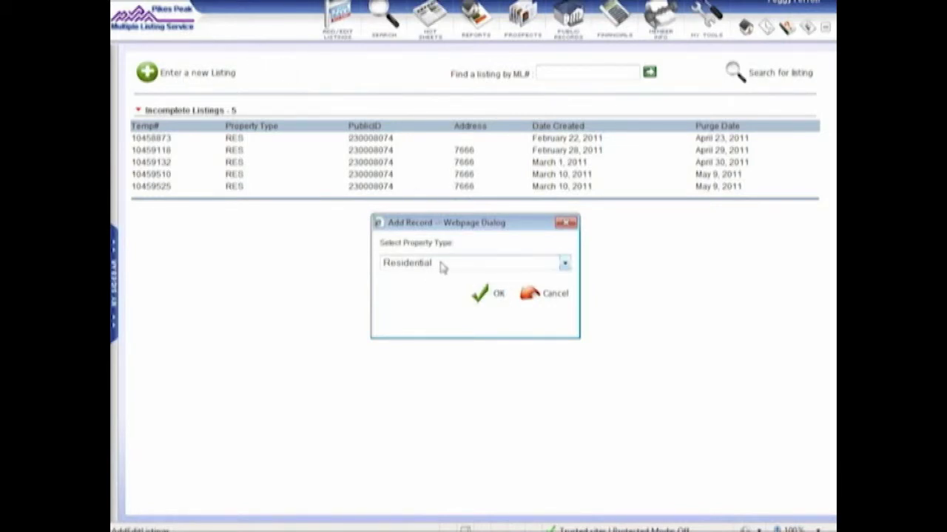
{"action": "left_click", "coordinate": [565, 264]}
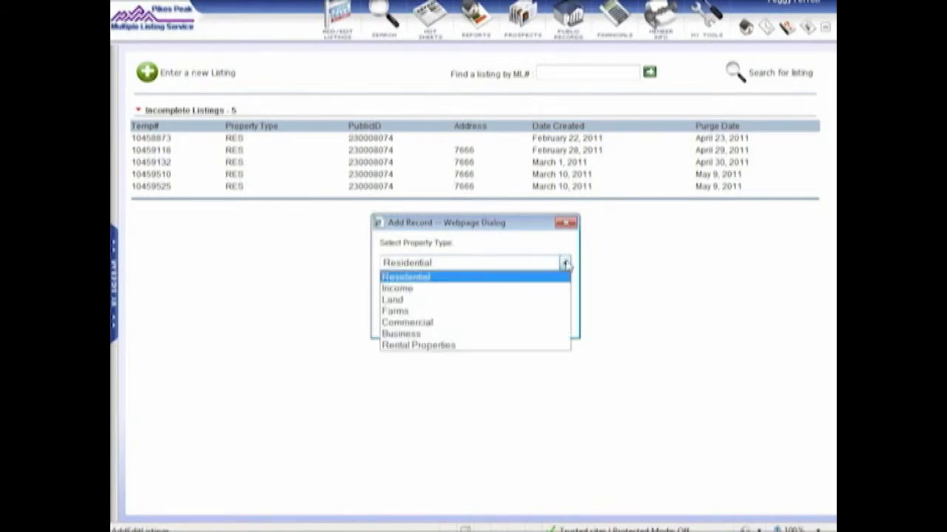
{"action": "left_click", "coordinate": [522, 274]}
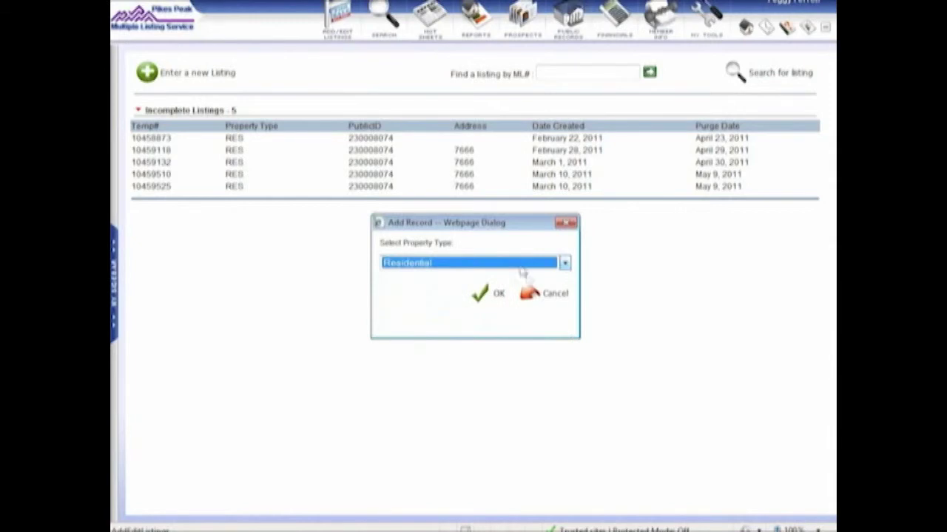
{"action": "left_click", "coordinate": [497, 294]}
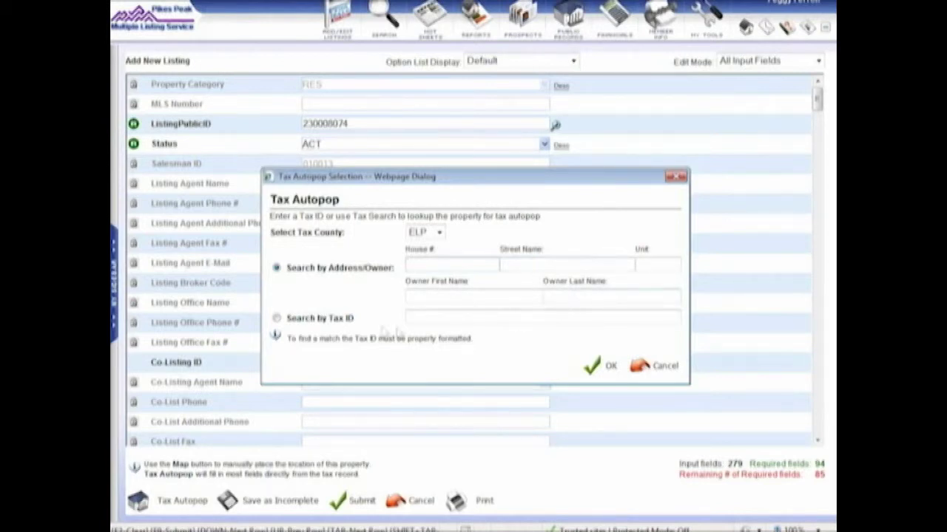
Step: Look up ELP county tax records by the owner's last name and populate the listing from the second matching property
{"action": "left_click", "coordinate": [563, 299]}
{"action": "type", "text": "ferrell"}
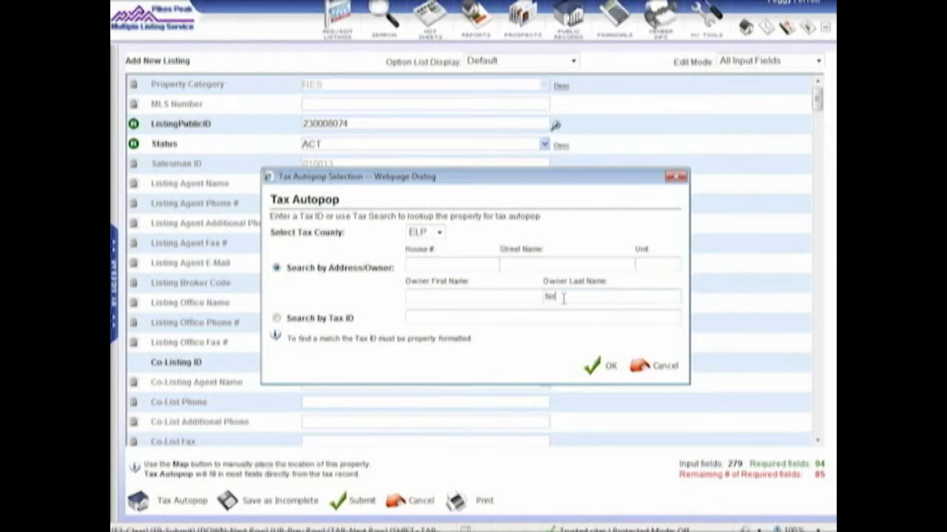
{"action": "left_click", "coordinate": [606, 368]}
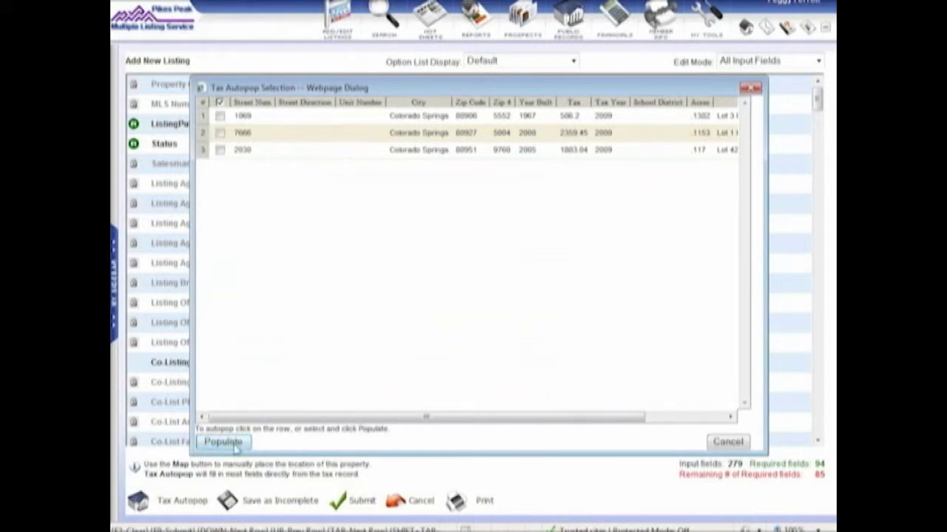
{"action": "left_click", "coordinate": [220, 134]}
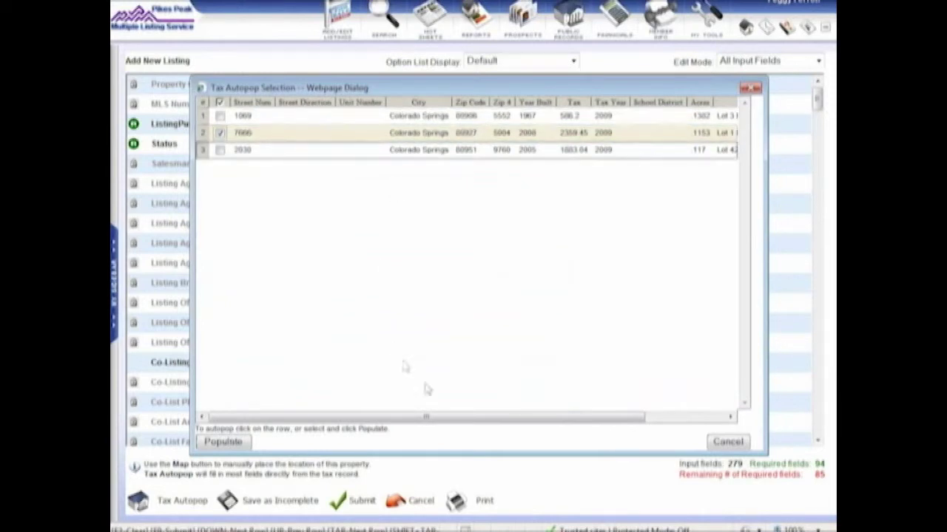
{"action": "left_click_drag", "start_coordinate": [495, 417], "coordinate": [444, 427]}
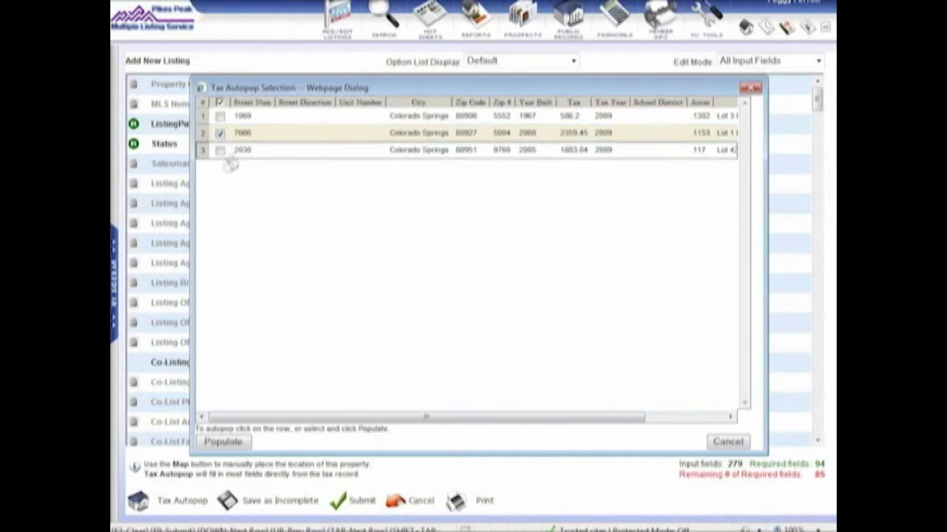
{"action": "left_click", "coordinate": [223, 442]}
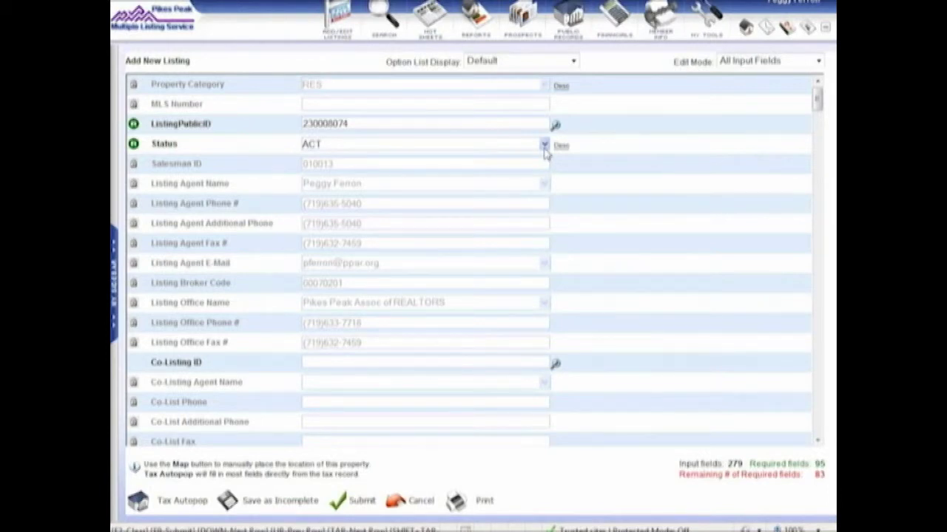
Step: Examine the available Status options and review the listing's fields from the address section through the showing and compensation fields
{"action": "left_click", "coordinate": [545, 148]}
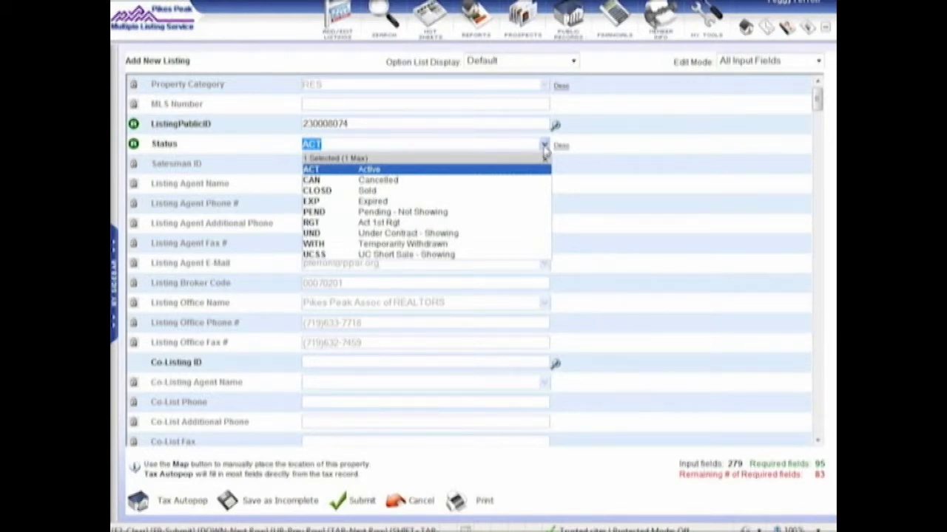
{"action": "key", "text": "Tab"}
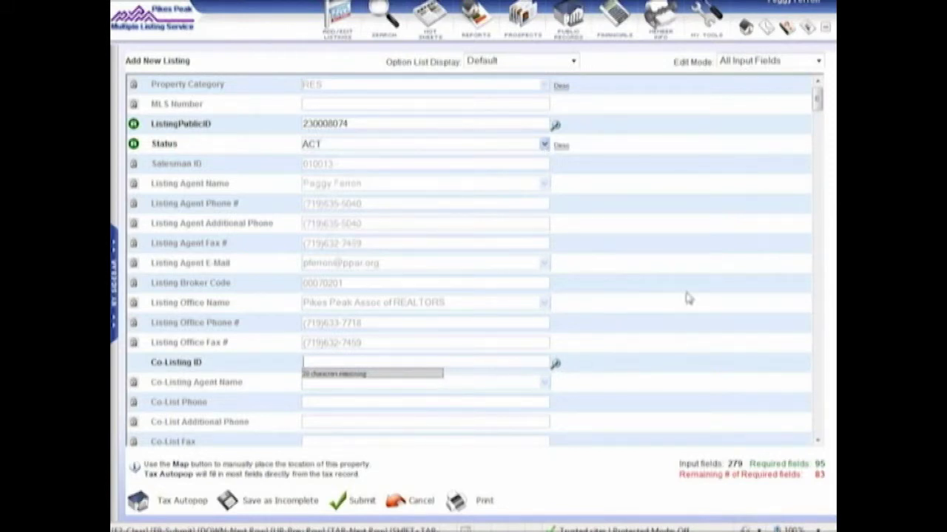
{"action": "left_click_drag", "start_coordinate": [817, 102], "coordinate": [819, 127]}
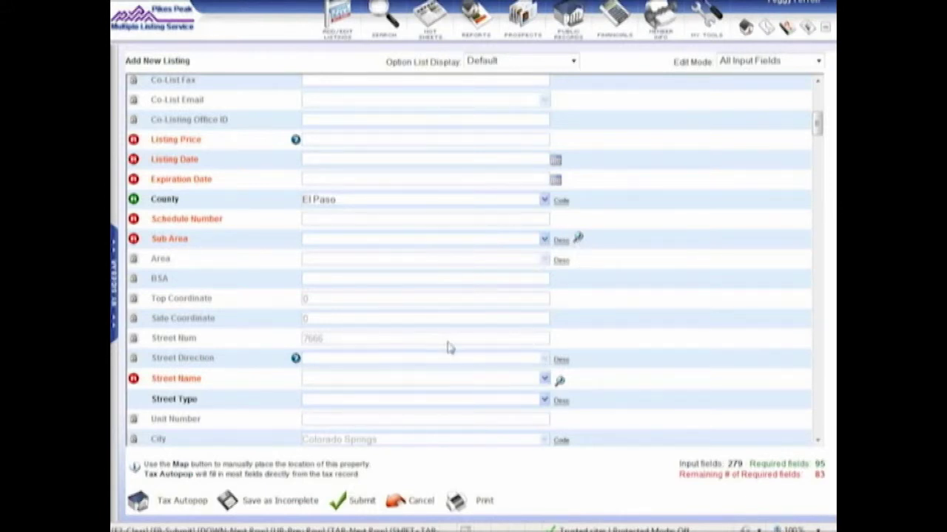
{"action": "scroll", "coordinate": [448, 345], "scroll_direction": "down", "scroll_amount": 3}
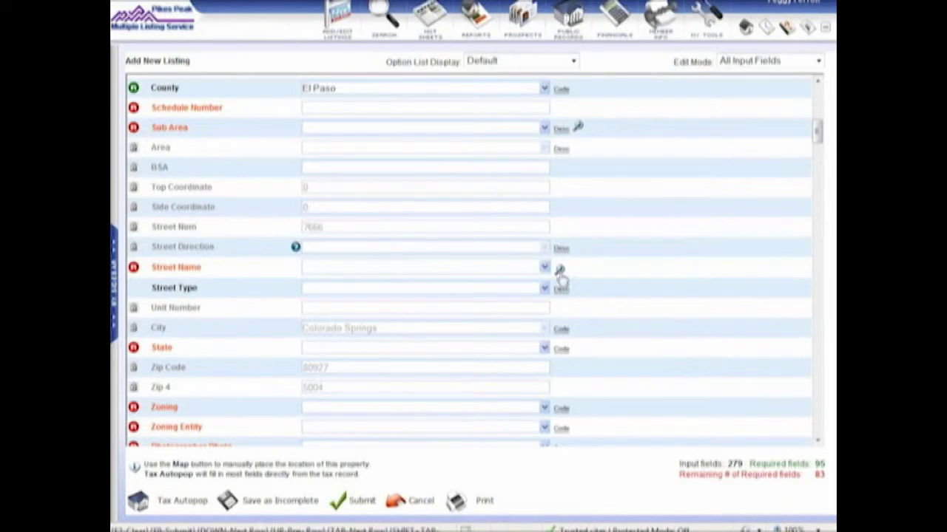
{"action": "scroll", "coordinate": [447, 311], "scroll_direction": "down", "scroll_amount": 5}
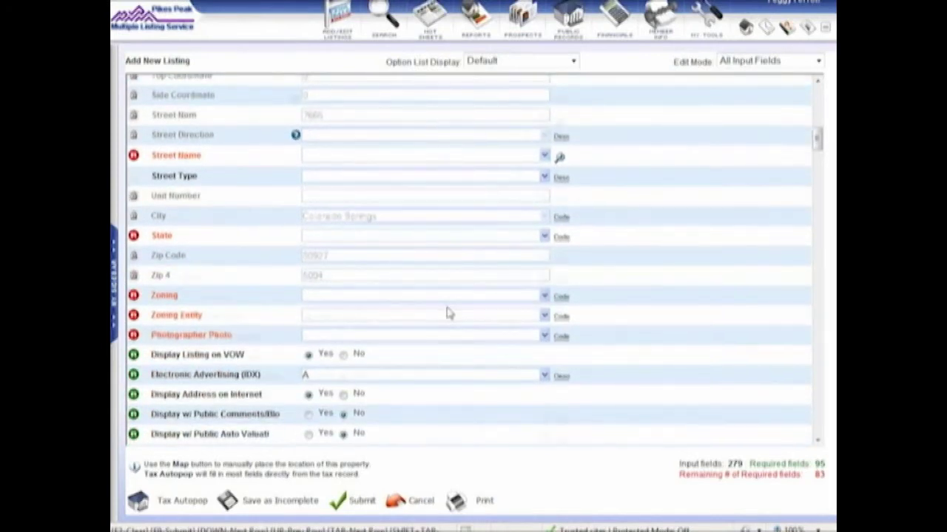
{"action": "scroll", "coordinate": [446, 314], "scroll_direction": "down", "scroll_amount": 2}
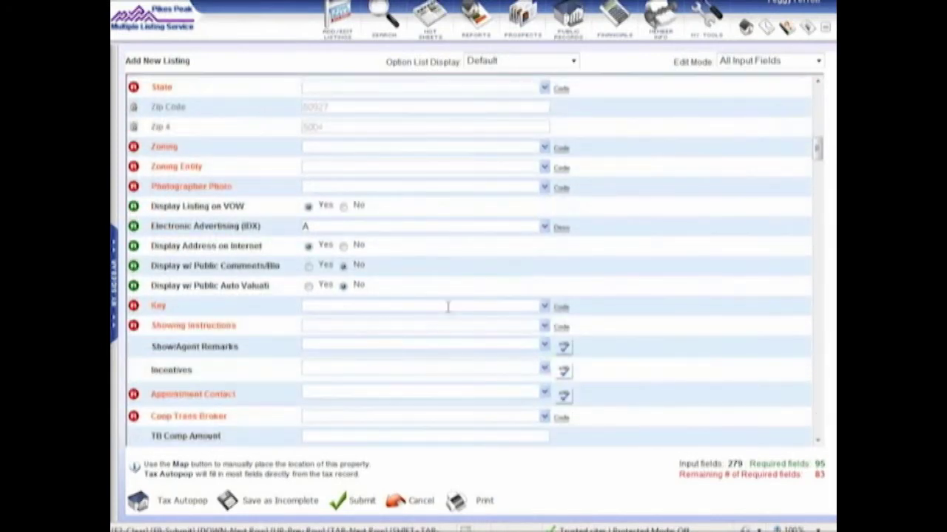
{"action": "scroll", "coordinate": [448, 306], "scroll_direction": "down", "scroll_amount": 2}
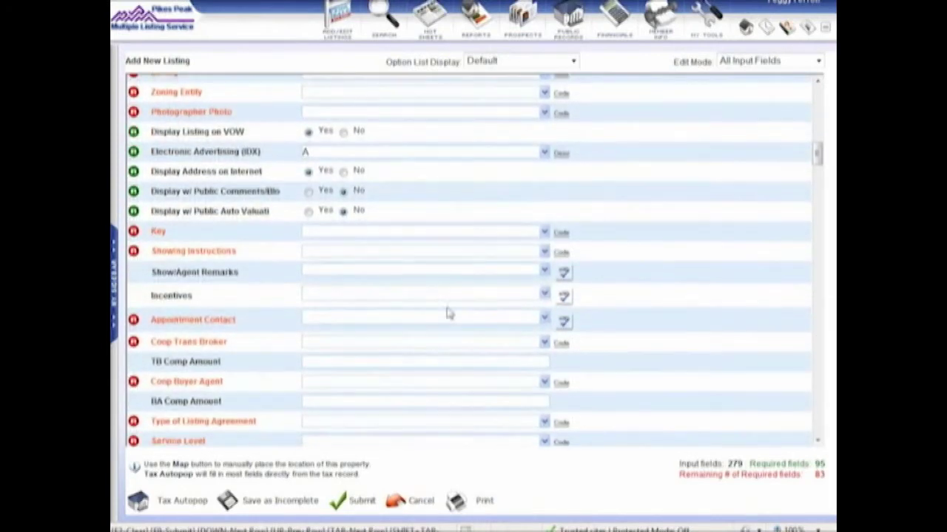
Step: Set Showing Instructions to Appointment Only, Lister Present and Restricted Hours
{"action": "left_click", "coordinate": [544, 252]}
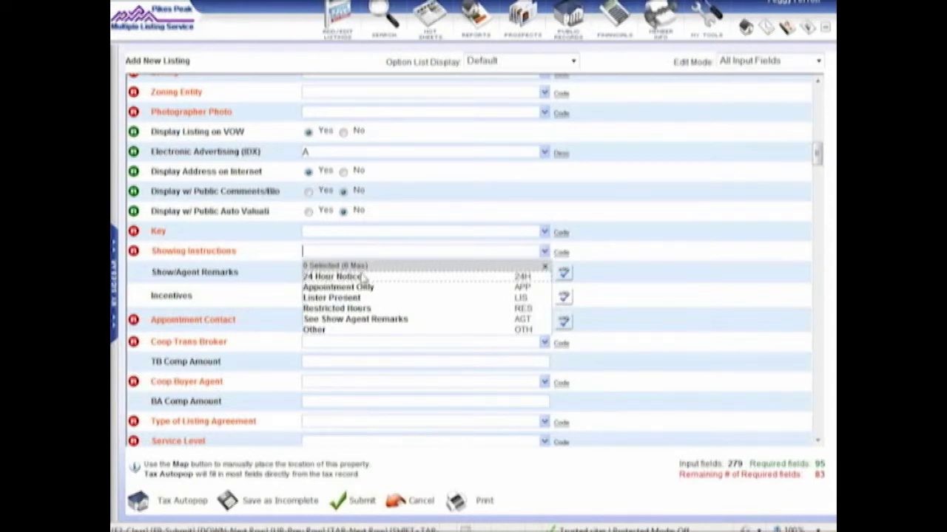
{"action": "left_click", "coordinate": [329, 286]}
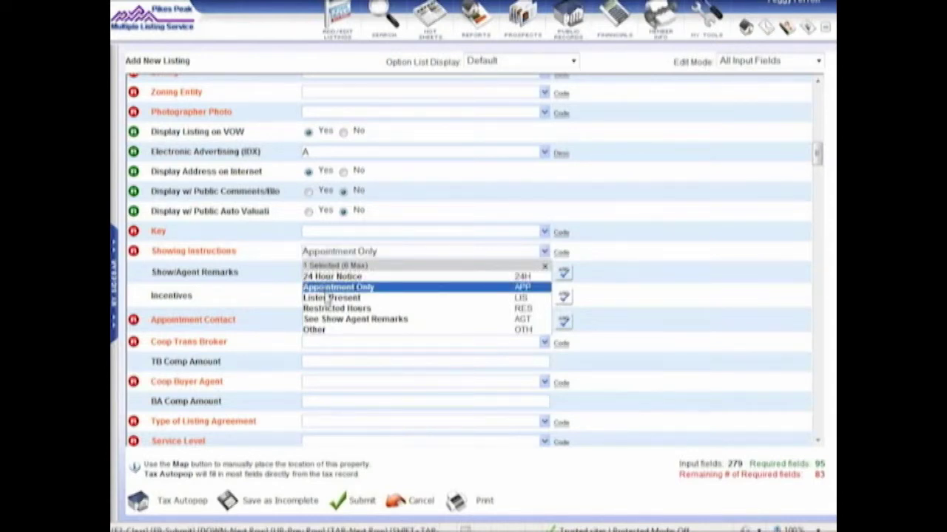
{"action": "left_click", "coordinate": [328, 298]}
{"action": "left_click", "coordinate": [329, 308]}
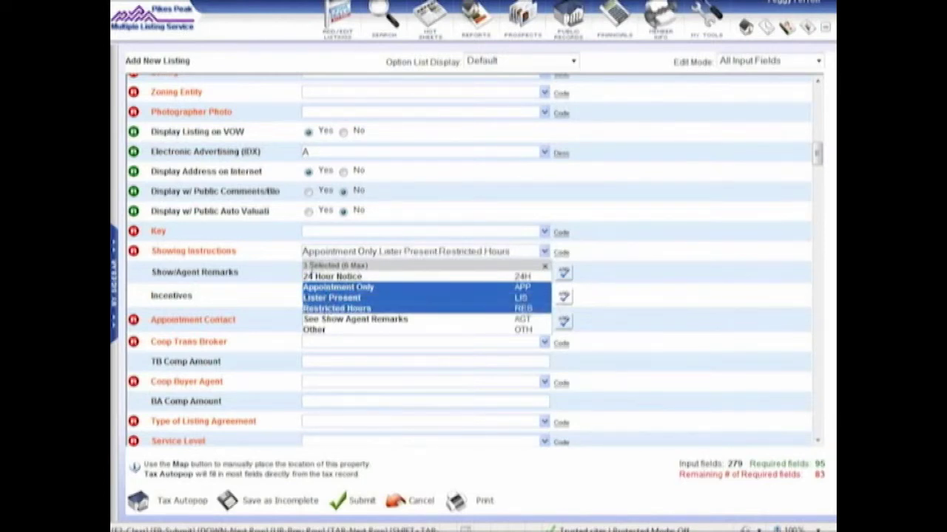
{"action": "key", "text": "Tab"}
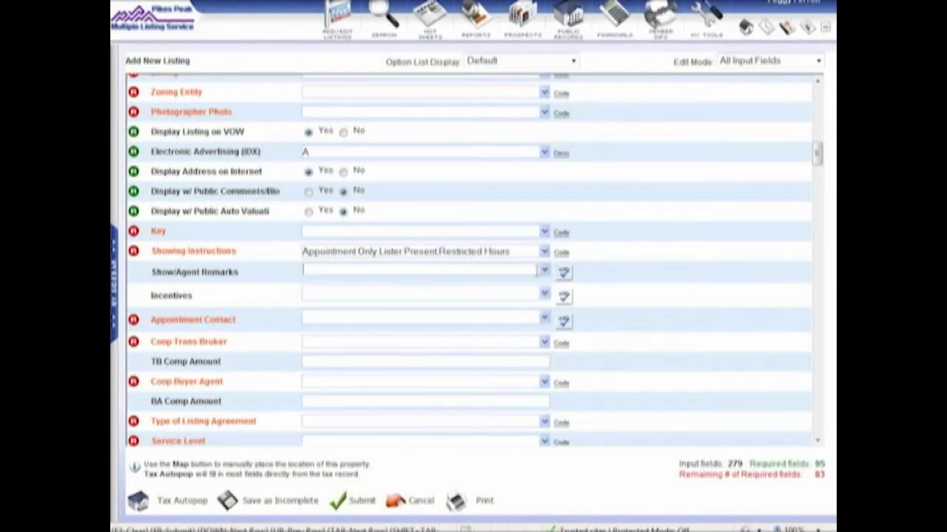
Step: Expand Show/Agent Remarks, enter the sample text "jd;aj;kj hldajlkajdakl", and leave Incentives and Appointment Contact blank
{"action": "left_click", "coordinate": [544, 272]}
{"action": "left_click", "coordinate": [545, 272]}
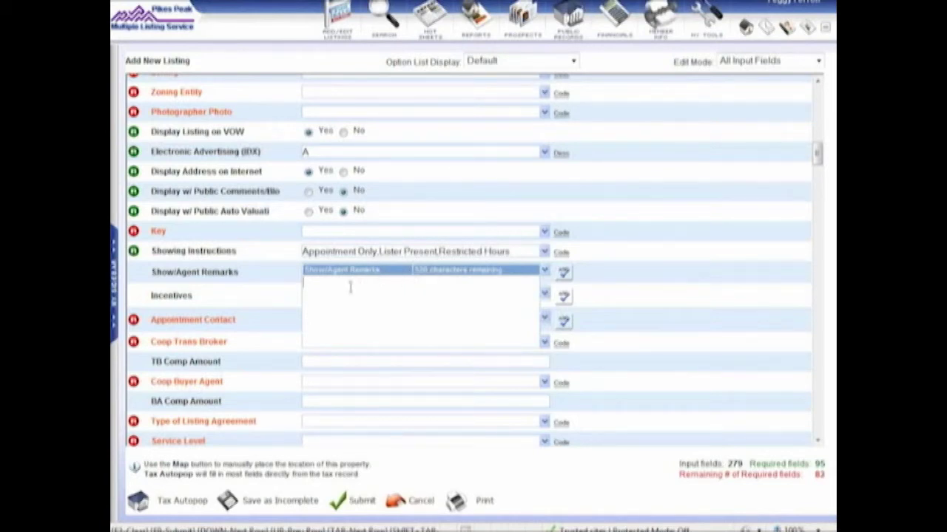
{"action": "type", "text": "3d/a3/k3y: h"}
{"action": "type", "text": "ldajlkajdakl"}
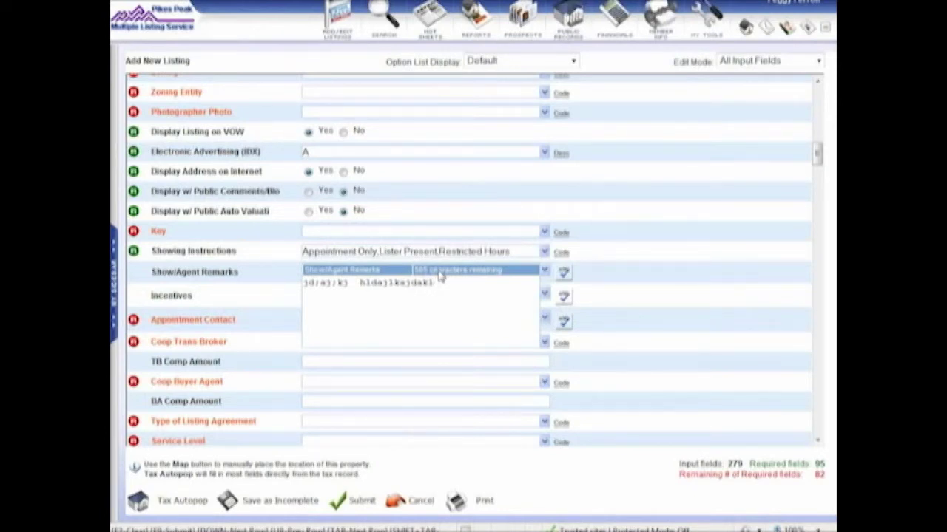
{"action": "key", "text": "Tab"}
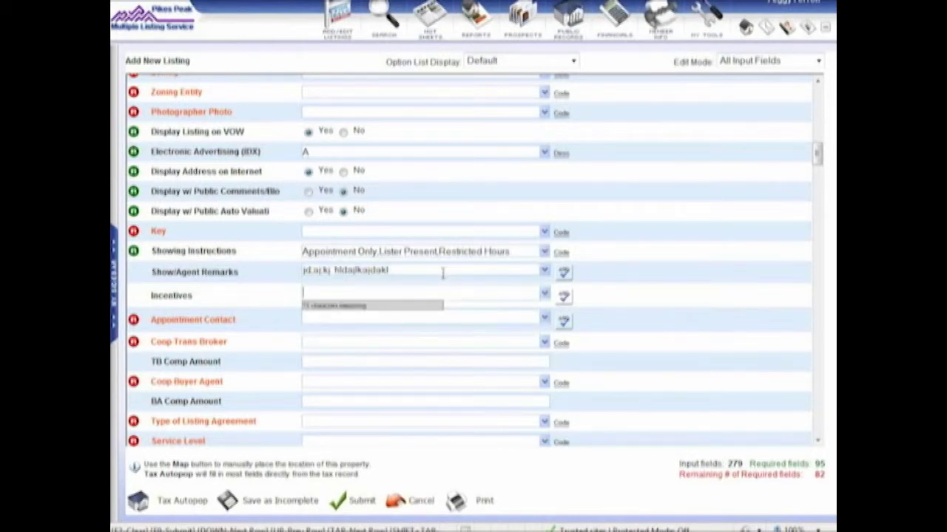
{"action": "key", "text": "Tab"}
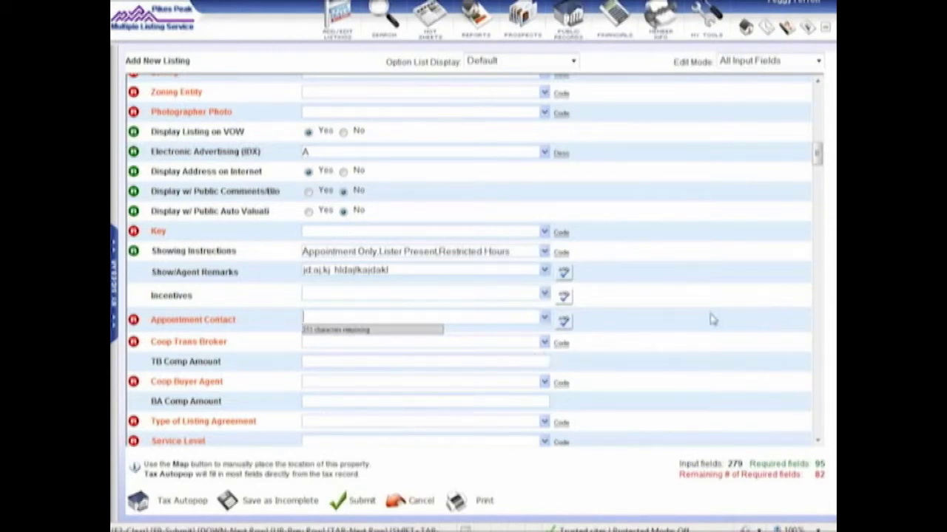
{"action": "key", "text": "shift+Tab"}
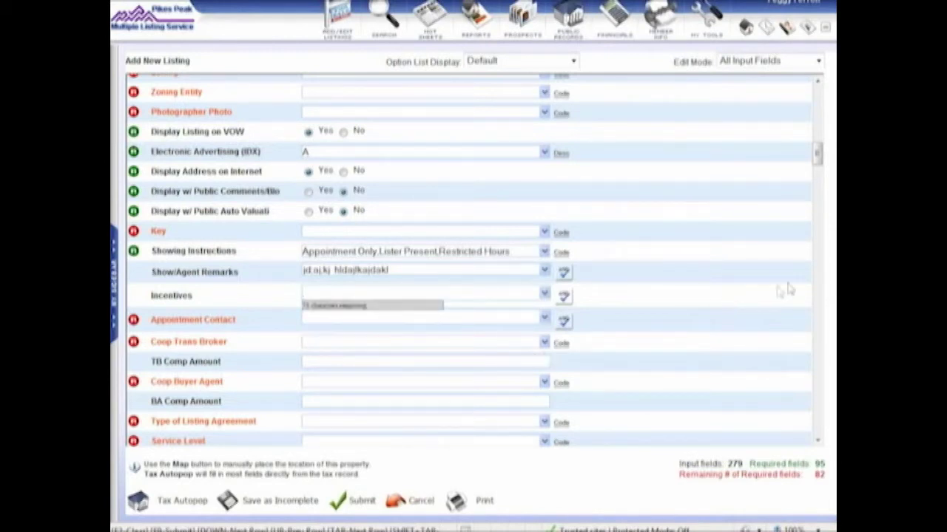
Step: Set both Upper 5pc Bath and Upper Full Bath to 1
{"action": "left_click_drag", "start_coordinate": [816, 153], "coordinate": [834, 276]}
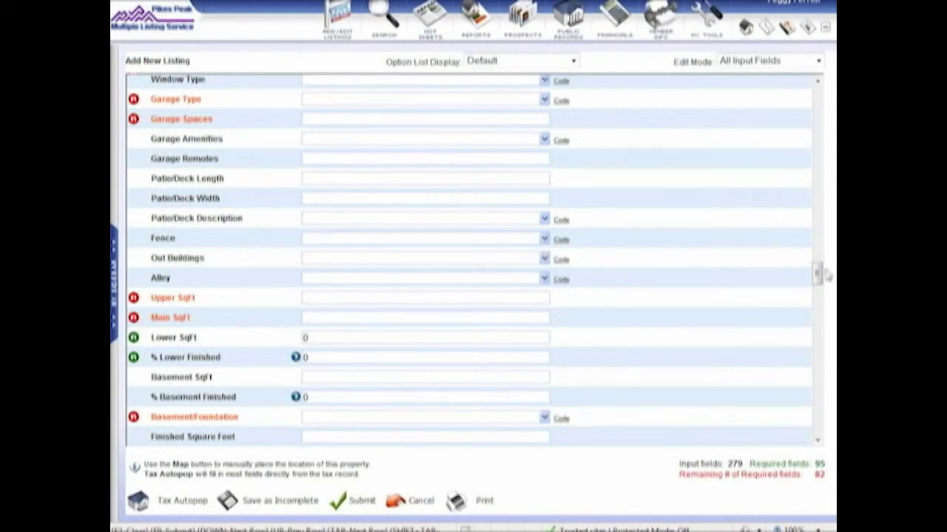
{"action": "left_click_drag", "start_coordinate": [818, 273], "coordinate": [828, 304]}
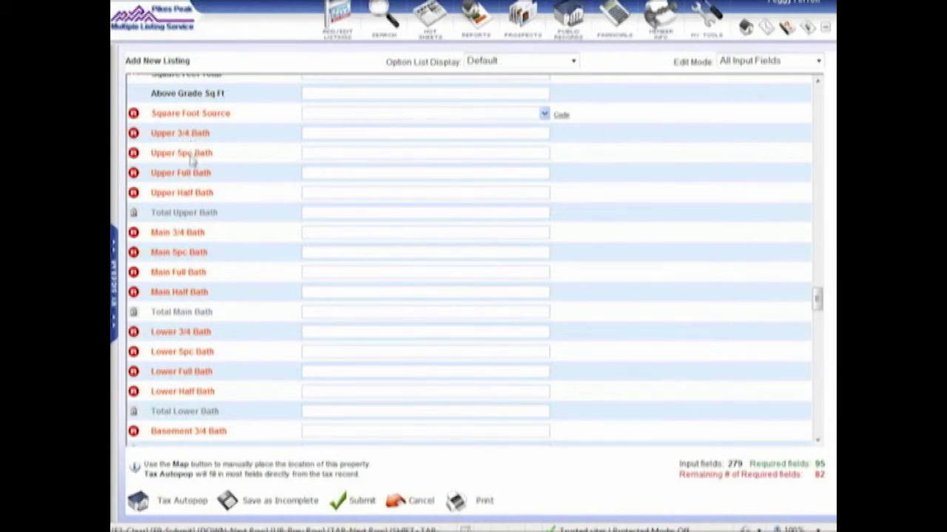
{"action": "left_click", "coordinate": [328, 151]}
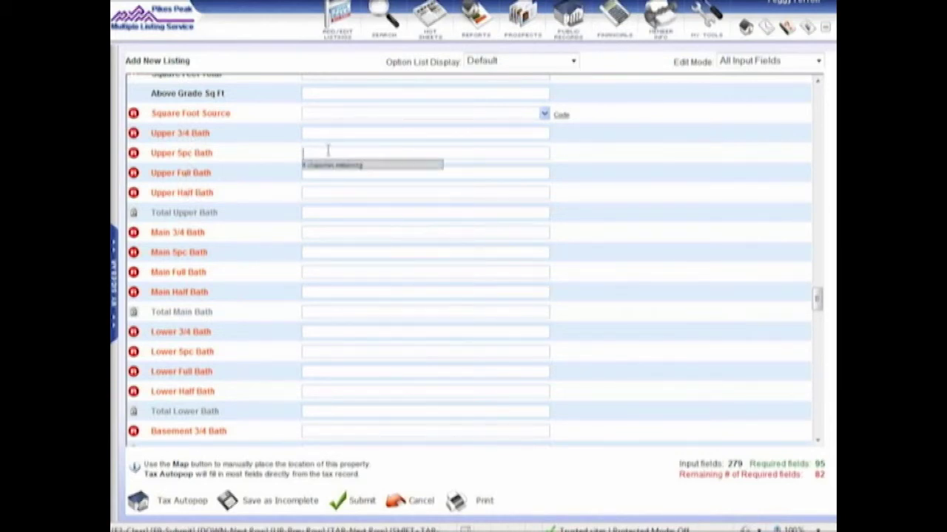
{"action": "type", "text": "1"}
{"action": "key", "text": "Tab"}
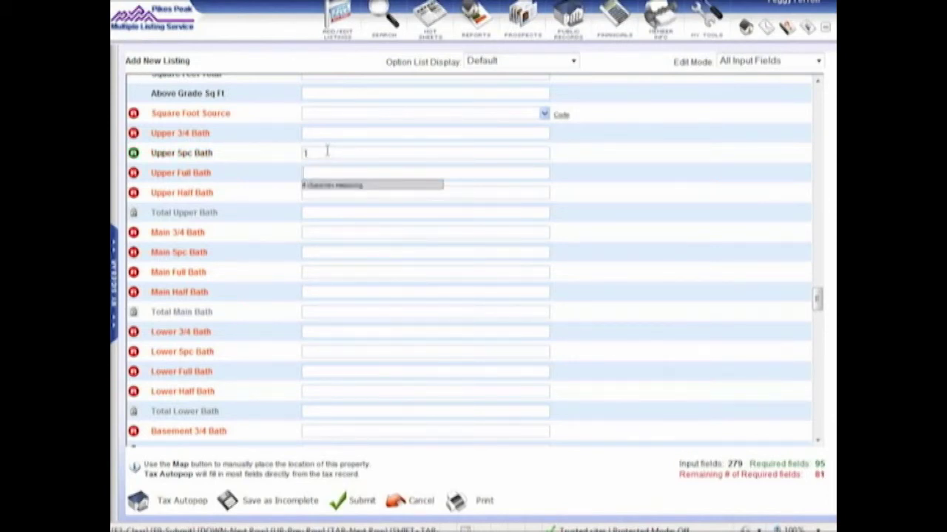
{"action": "type", "text": "1"}
Step: Try submitting the listing, and enter 123456 as the Listing Price
{"action": "left_click_drag", "start_coordinate": [817, 299], "coordinate": [822, 422]}
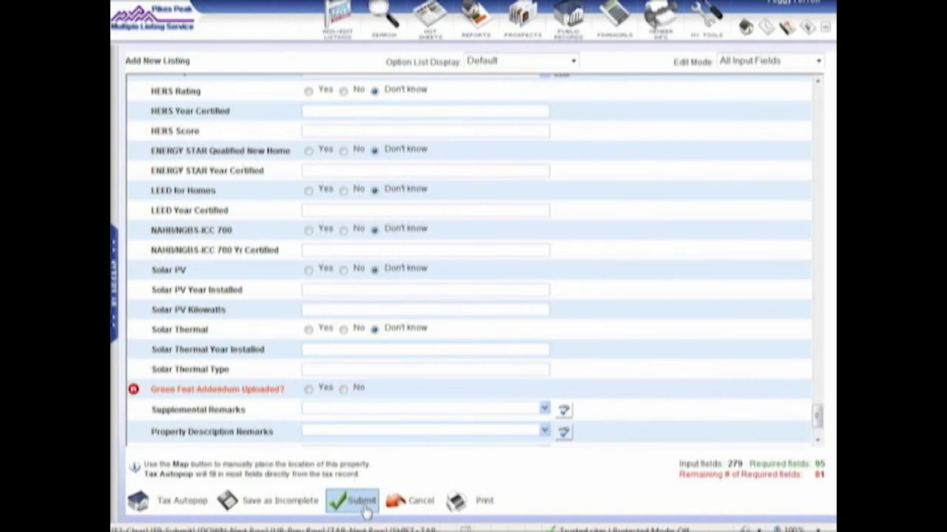
{"action": "left_click", "coordinate": [365, 509]}
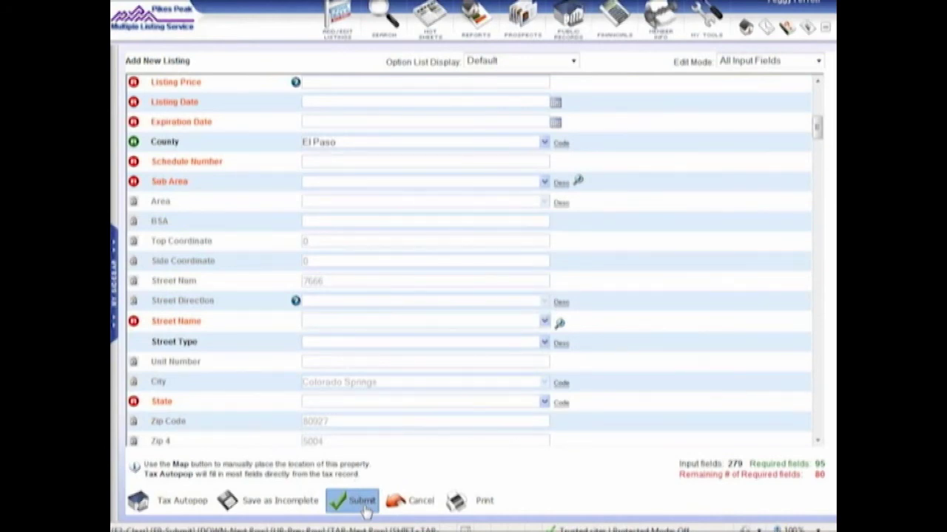
{"action": "type", "text": "123456"}
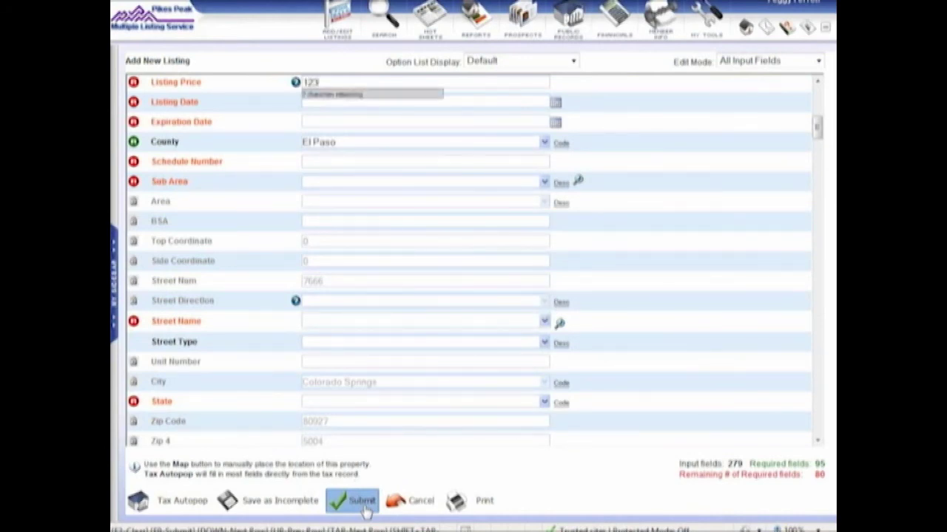